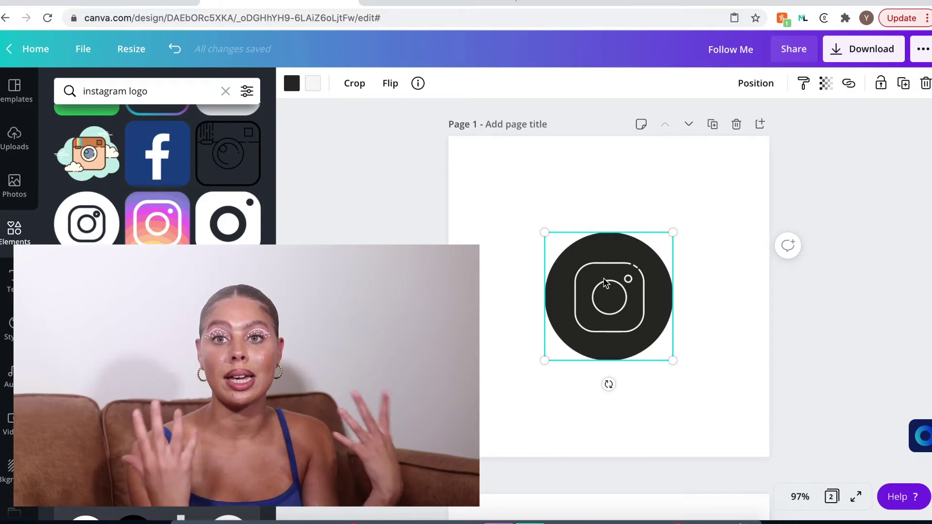
Step: Copy the round black Instagram logo from page 1 and paste it onto page 2
left_click(730, 280)
left_click(655, 307)
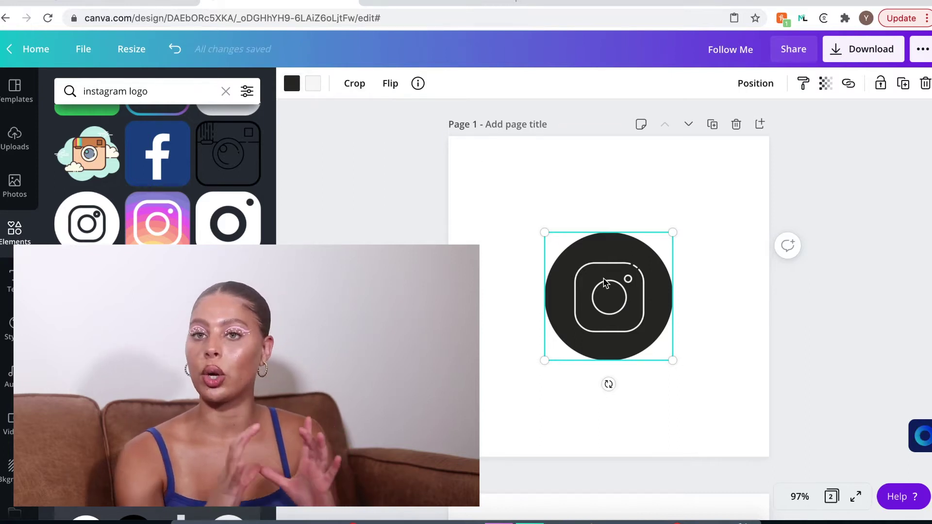
left_click(730, 281)
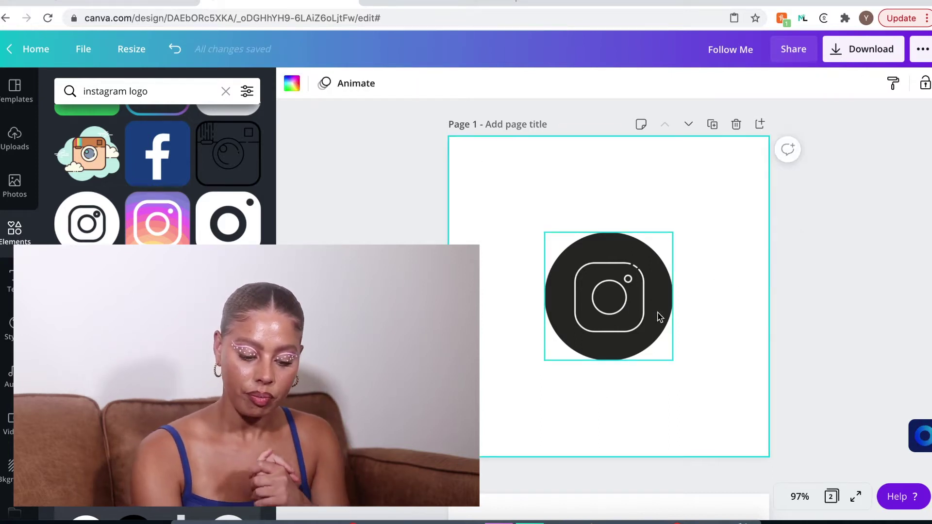
right_click(640, 294)
left_click(678, 293)
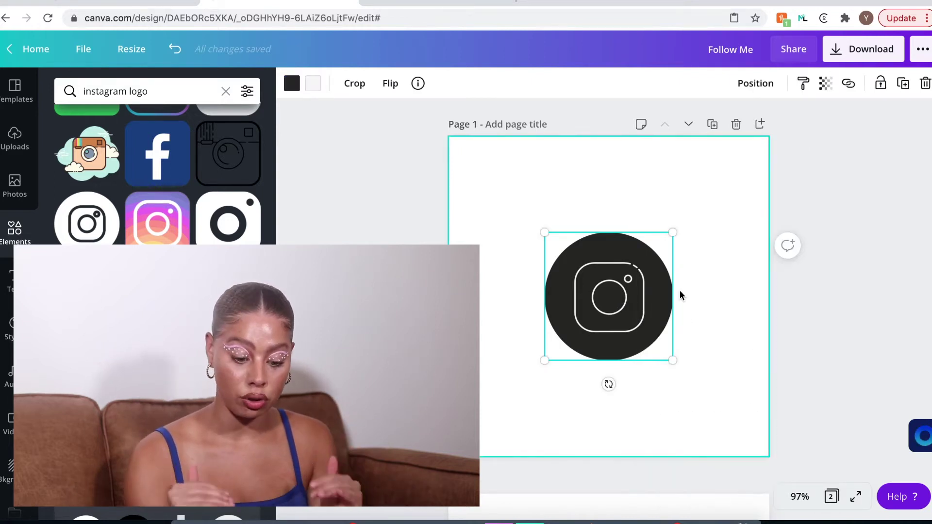
scroll(680, 293, "down", 5)
right_click(673, 384)
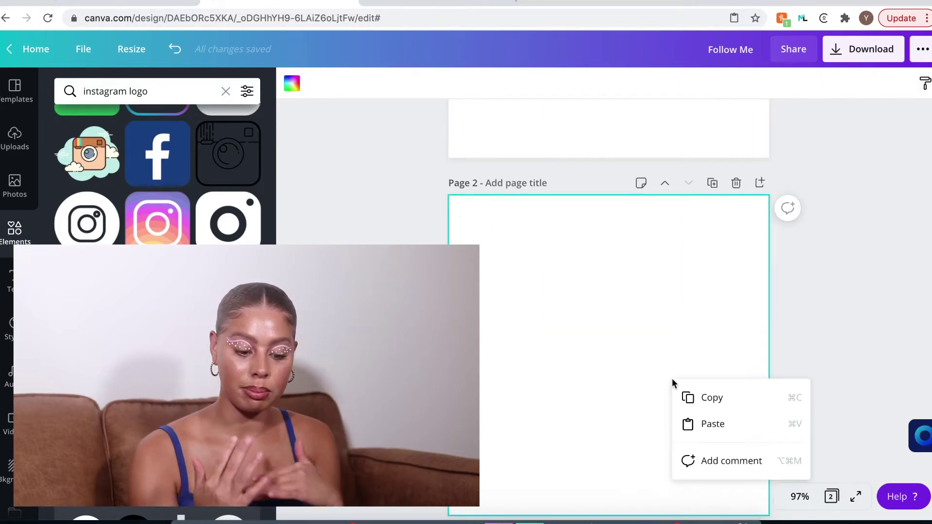
left_click(697, 425)
Step: Shrink the pasted Instagram logo slightly and place it in the right half of page 2
left_click_drag(630, 370, 694, 384)
scroll(694, 385, "down", 1)
left_click_drag(744, 248, 724, 274)
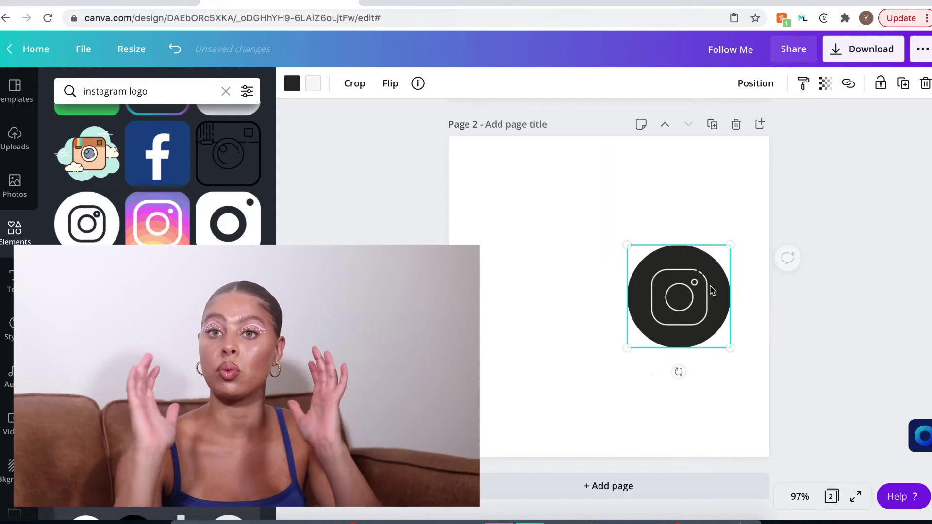
left_click(617, 393)
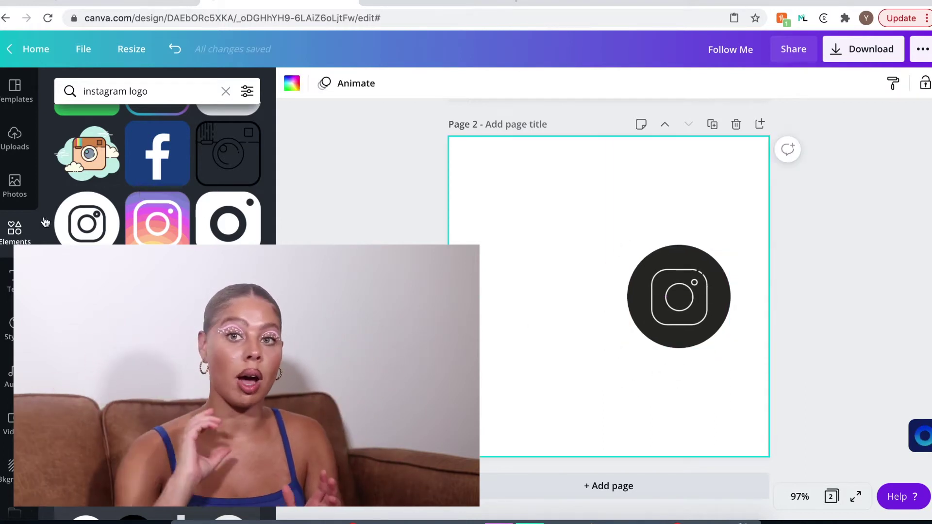
Step: Browse the Shapes elements and add the rectangle with a rounded lower end to page 2
left_click(227, 92)
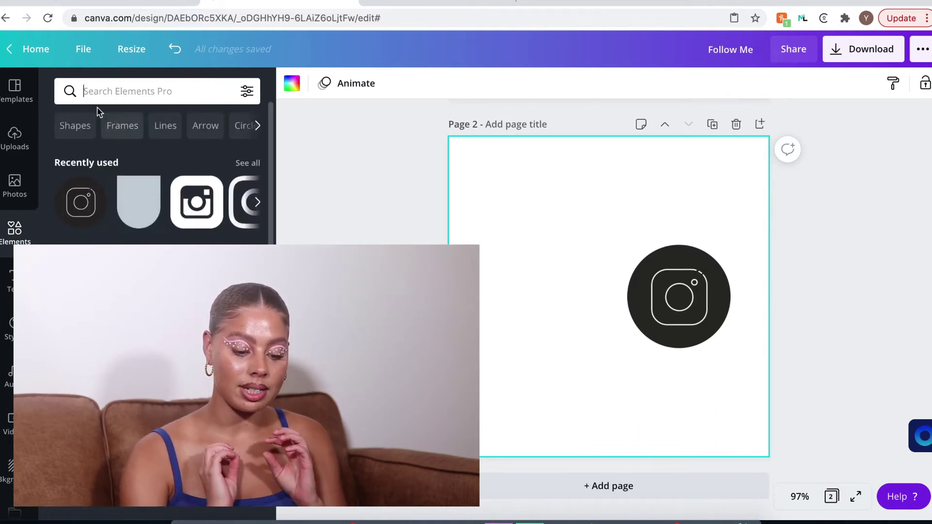
left_click(67, 127)
scroll(158, 175, "down", 5)
scroll(158, 175, "up", 5)
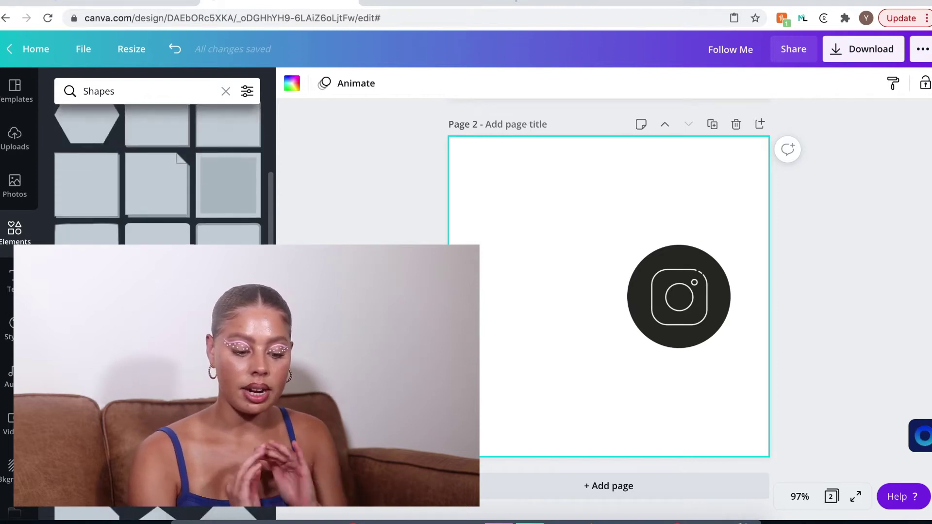
scroll(157, 175, "down", 1)
scroll(158, 174, "down", 4)
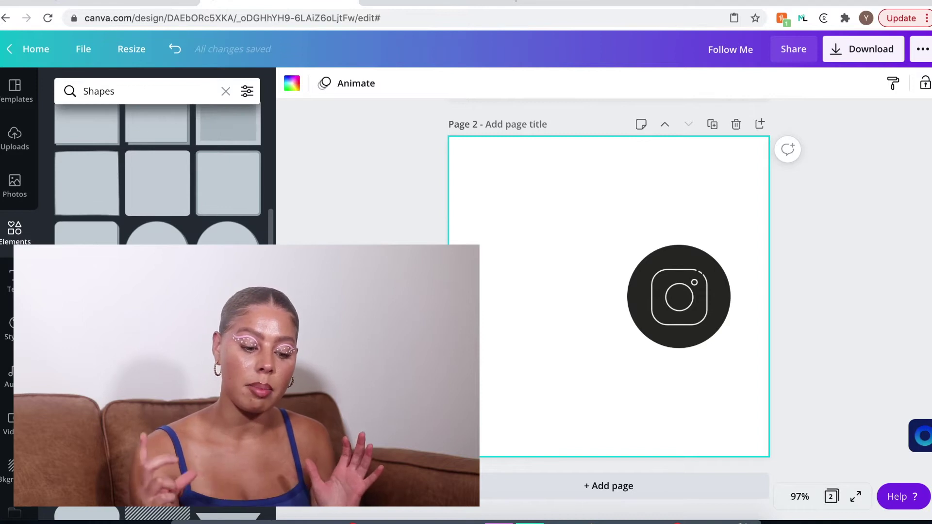
scroll(157, 175, "down", 8)
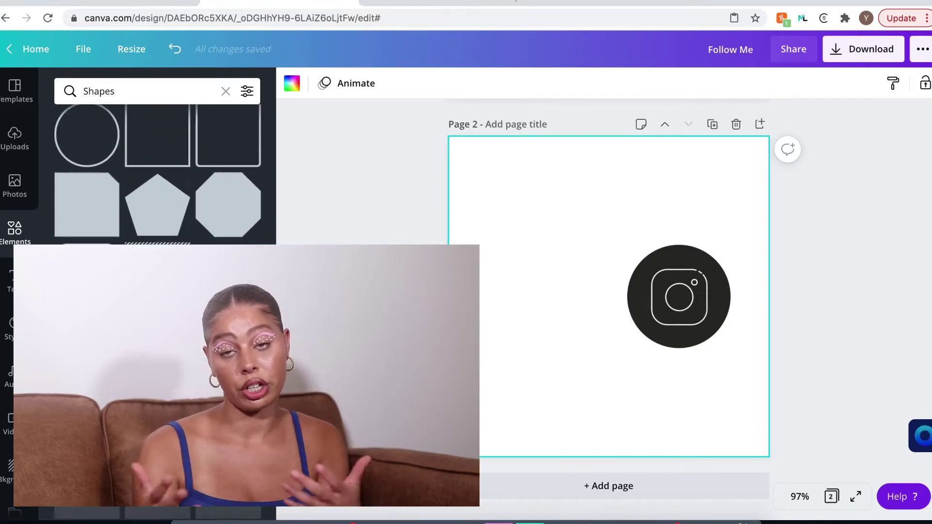
left_click(87, 417)
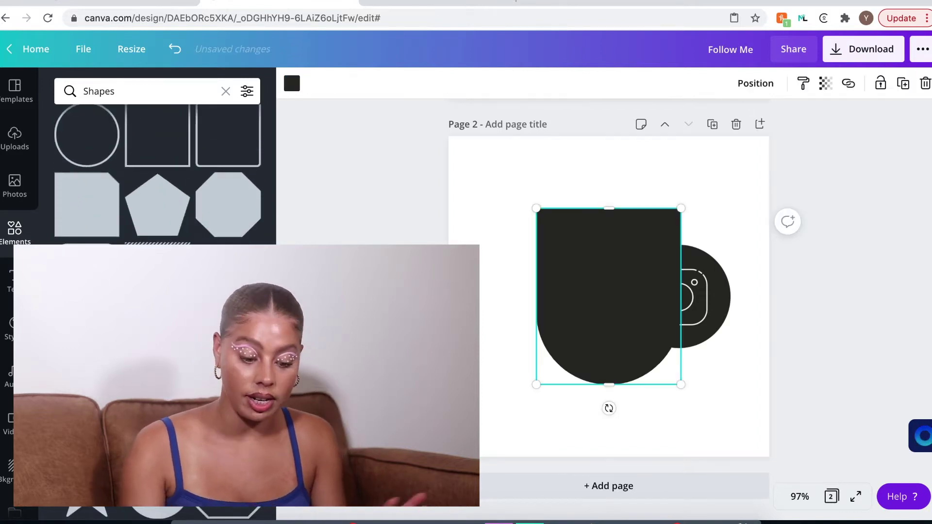
Step: Rotate the shape 90° so its rounded end faces left, and move it and the Instagram logo apart
left_click_drag(556, 408, 480, 311)
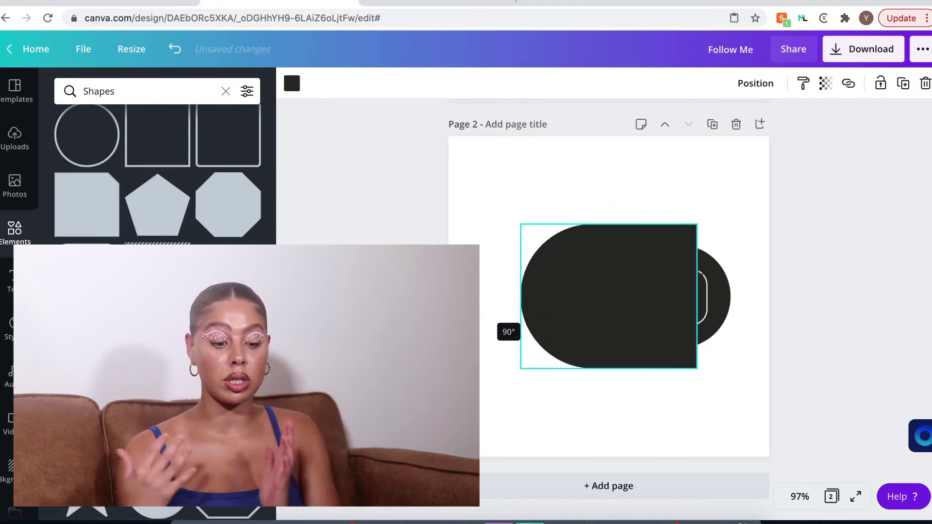
left_click_drag(652, 302, 576, 301)
left_click(679, 292)
left_click_drag(683, 283, 711, 222)
Step: Recolor the rotated shape light grey and shrink it into a slimmer bar
left_click(584, 272)
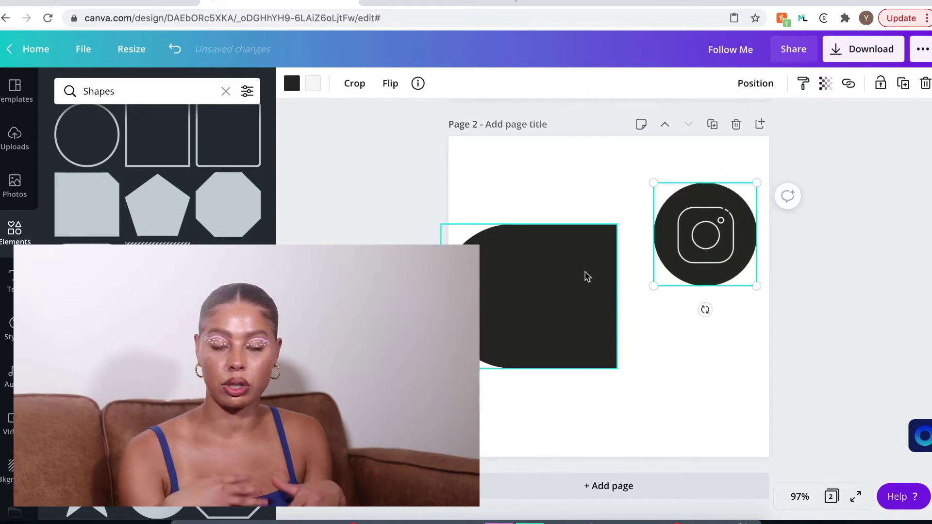
left_click(292, 83)
left_click(96, 221)
left_click_drag(482, 280, 510, 277)
left_click_drag(642, 367, 575, 287)
Step: Lower the Instagram logo to the page's vertical middle and move the grey bar next to it
left_click_drag(705, 235, 705, 293)
left_click(543, 277)
left_click_drag(543, 277, 638, 302)
Step: Shrink the Instagram logo, place it over the grey bar's straight end and bring it forward
left_click(705, 327)
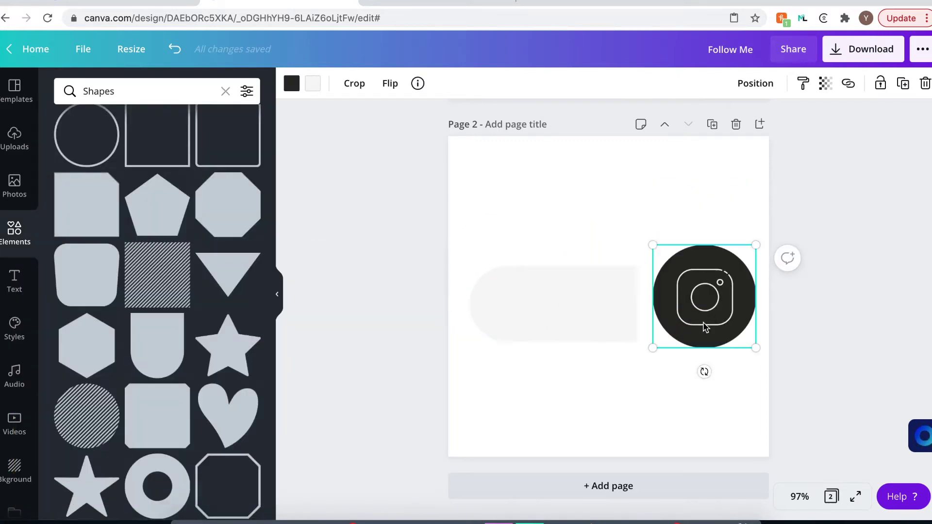
left_click_drag(755, 348, 732, 332)
left_click_drag(725, 297, 669, 316)
left_click(765, 86)
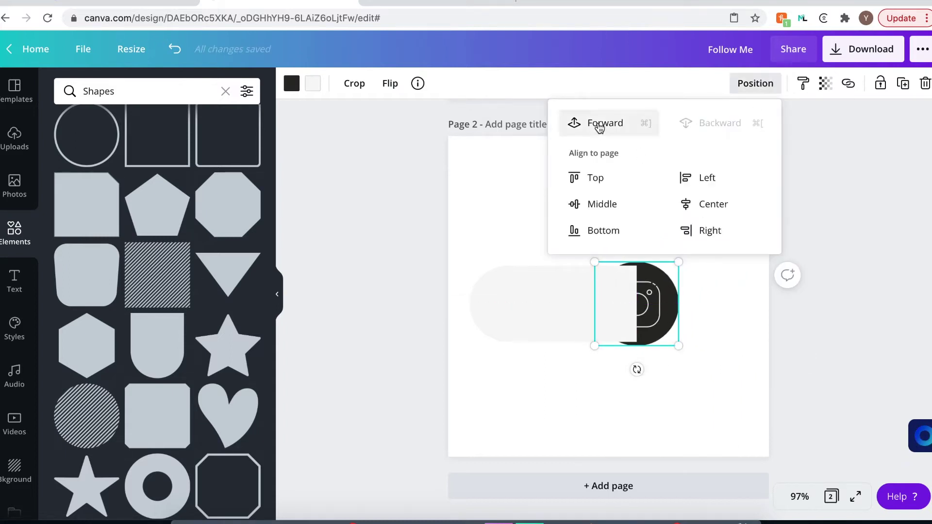
left_click(600, 124)
left_click(651, 426)
Step: Shift the grey bar and logo right together, and shrink the logo slightly to match the bar's height
left_click_drag(731, 416, 564, 281)
left_click(556, 412)
left_click(661, 341)
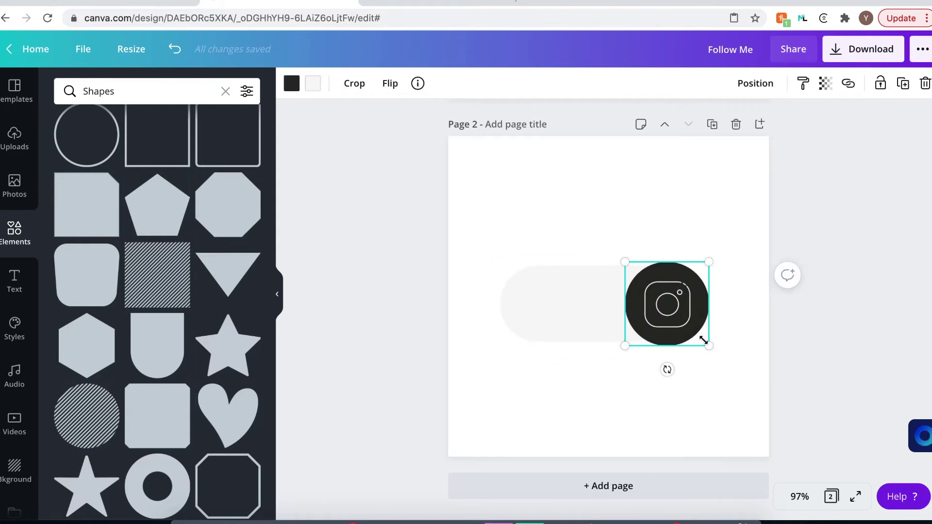
left_click_drag(700, 338, 697, 334)
left_click_drag(671, 284, 667, 305)
left_click(611, 395)
left_click(667, 307)
left_click(605, 393)
Step: Lengthen the grey bar at its rounded end and shift the bar and logo together slightly right
left_click(524, 315)
left_click_drag(499, 304, 485, 304)
left_click(553, 389)
left_click_drag(505, 164, 655, 320)
left_click_drag(587, 315, 599, 316)
left_click(562, 386)
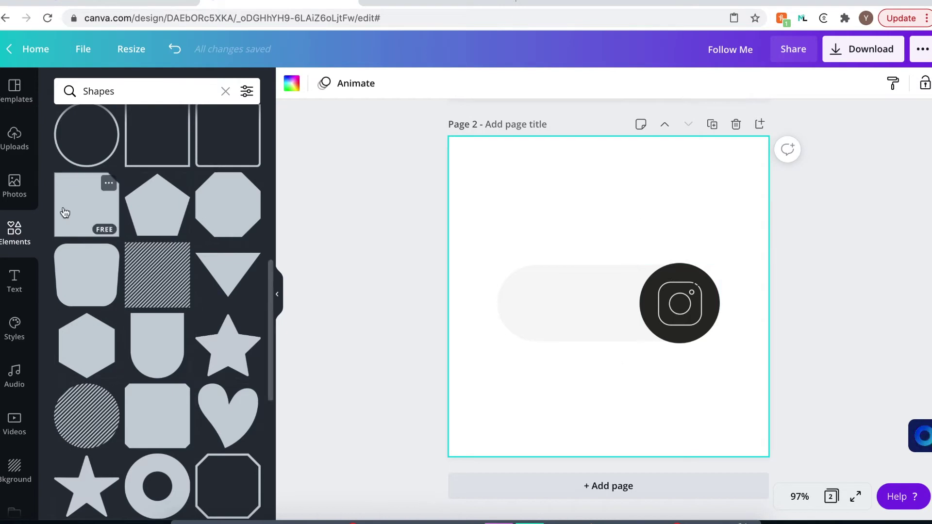
Step: Add a heading above the grey bar reading "FOLLOW ME ON IG"
left_click(12, 280)
left_click(132, 153)
left_click_drag(607, 298, 588, 240)
type("FOLLOW ME ON IG")
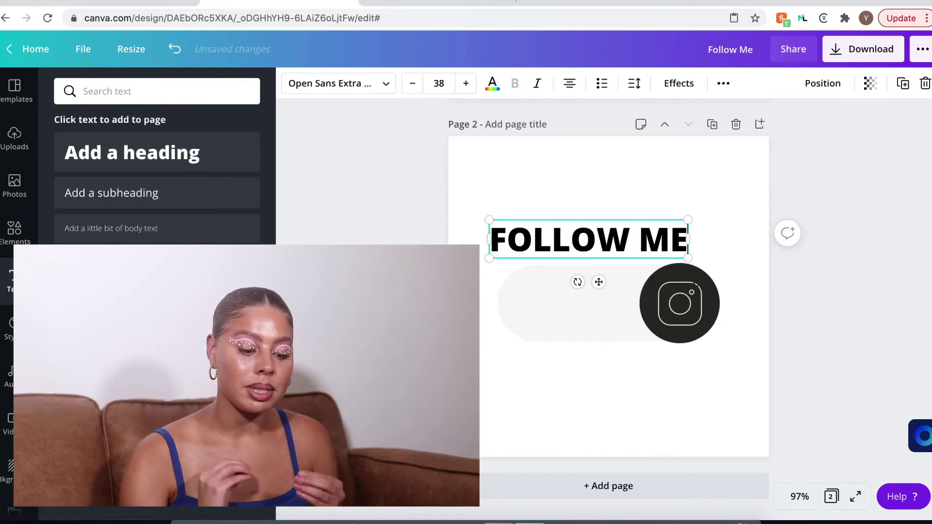
Step: Shorten the heading to "FOLLOW ME", scale it down to size 22.4 and place it on the grey bar
left_click_drag(728, 262, 582, 234)
key("BackSpace")
key("BackSpace")
key("BackSpace")
key("BackSpace")
key("BackSpace")
key("BackSpace")
left_click_drag(528, 267, 578, 326)
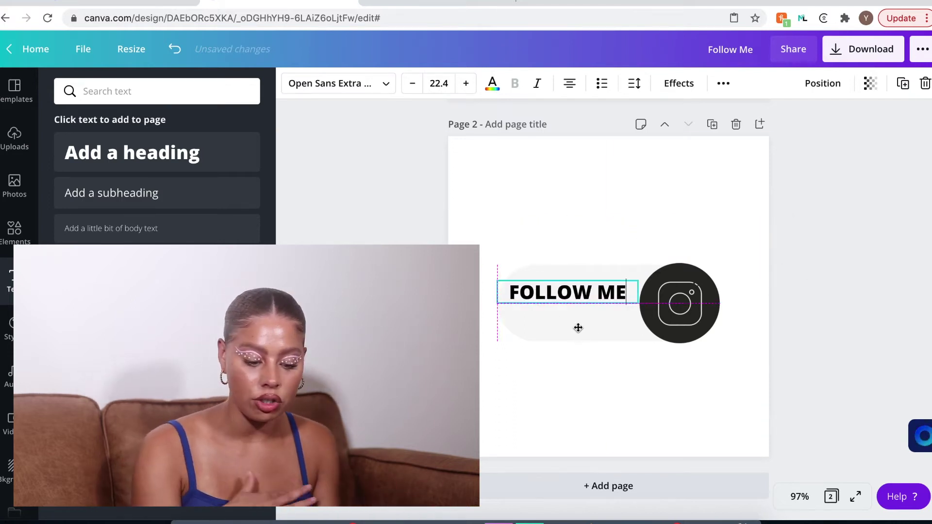
left_click(370, 92)
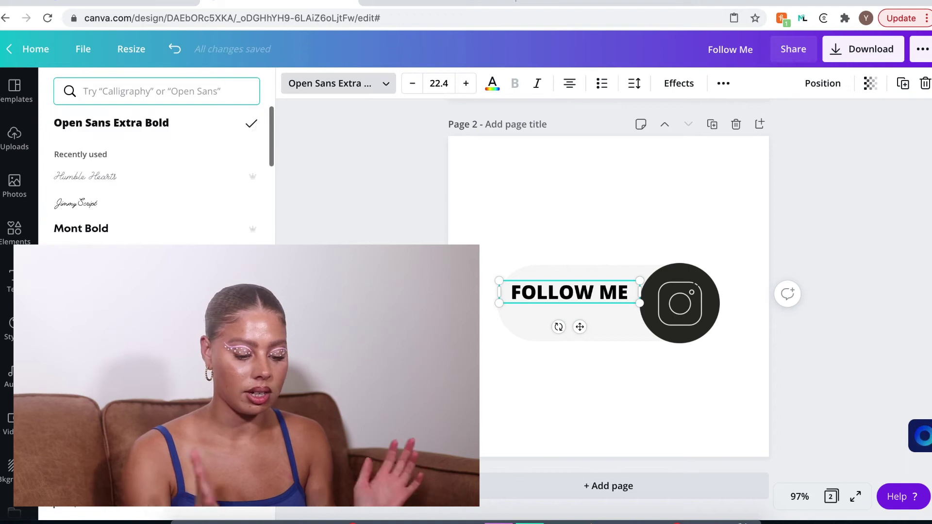
scroll(156, 194, "down", 5)
scroll(156, 194, "down", 10)
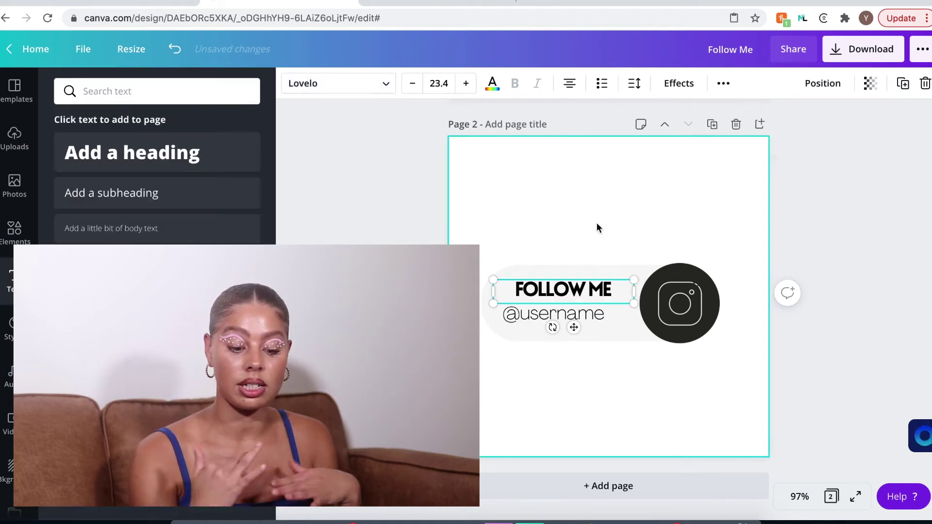
left_click_drag(554, 317, 572, 318)
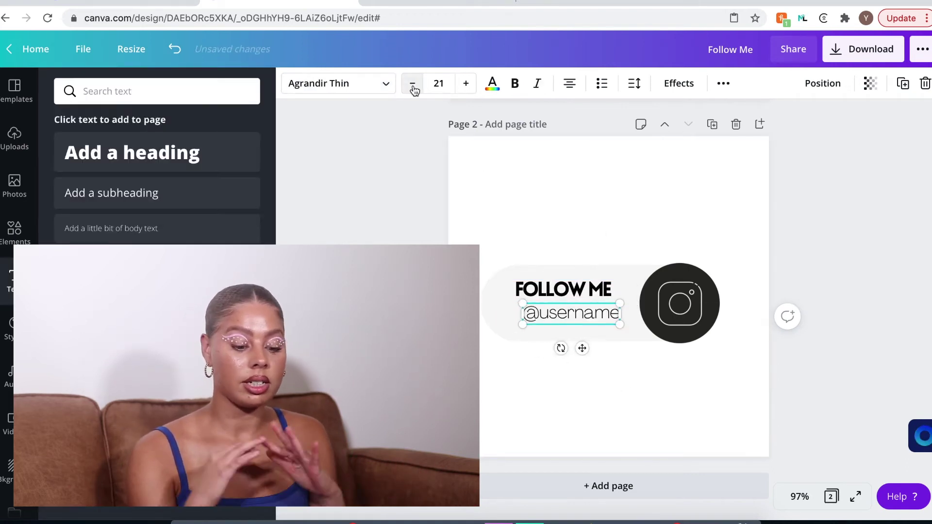
Step: Increase the FOLLOW ME heading's letter spacing to 81
left_click(563, 288)
left_click(679, 83)
left_click(634, 83)
left_click_drag(717, 134, 730, 129)
left_click(618, 340)
left_click_drag(603, 319, 581, 322)
left_click(607, 378)
left_click_drag(563, 288, 574, 313)
left_click(593, 393)
Step: Slightly tighten the FOLLOW ME heading's letter spacing
left_click(558, 314)
left_click(583, 294)
left_click(634, 83)
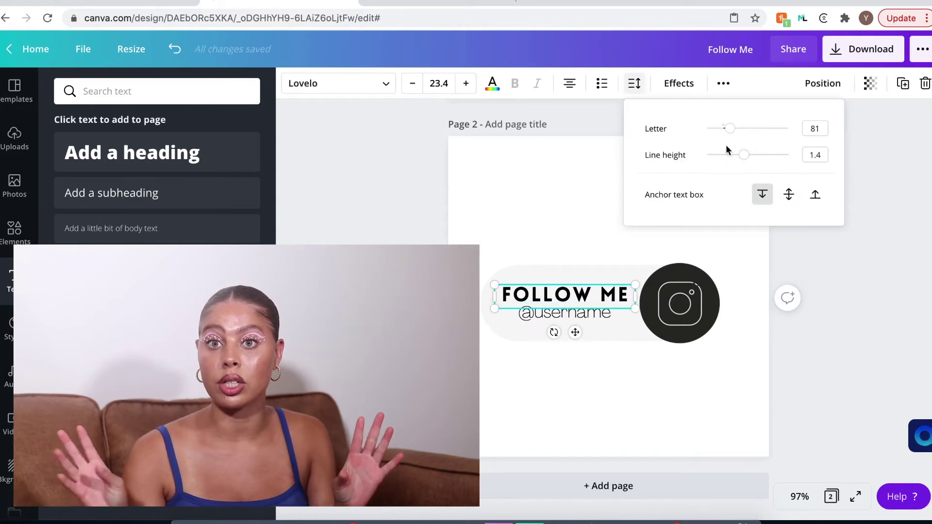
left_click_drag(730, 128, 726, 129)
left_click(604, 304)
left_click(610, 298)
left_click(613, 298)
left_click(877, 246)
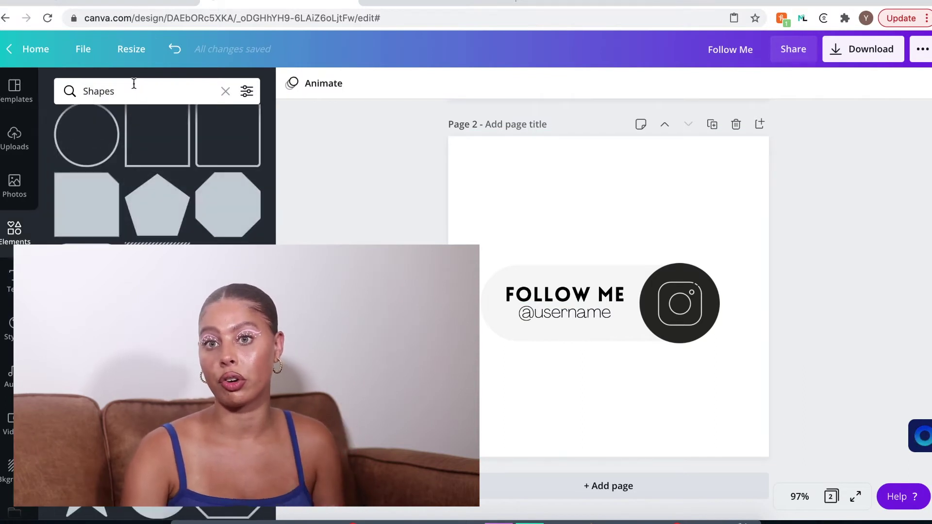
Step: Search the elements for "line", add the plain solid line and make it a short upright about 56 long
type("line")
key("Return")
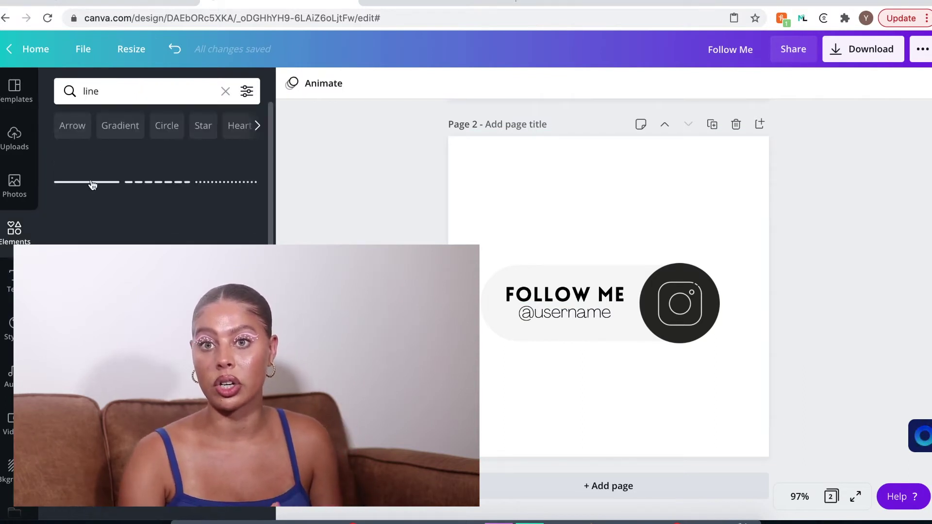
scroll(158, 321, "down", 3)
scroll(157, 321, "up", 3)
left_click(87, 182)
left_click_drag(728, 296, 484, 334)
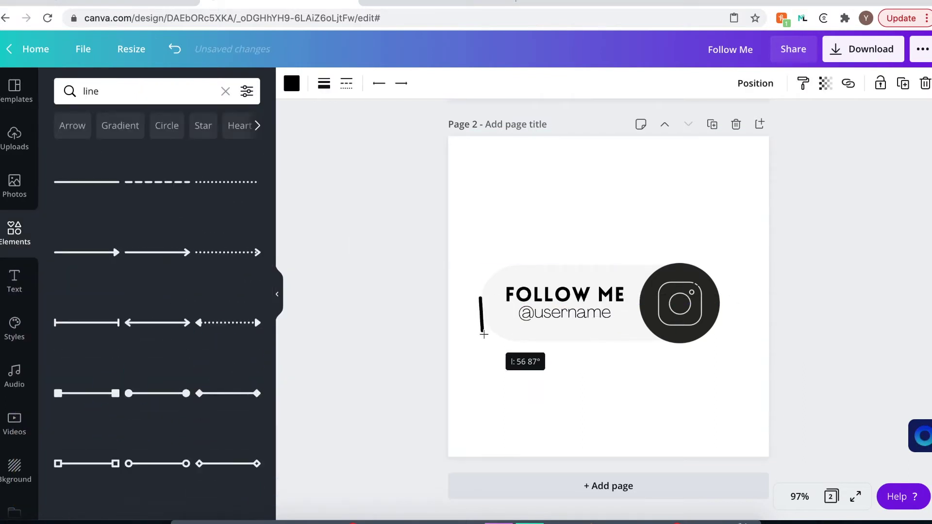
left_click(325, 84)
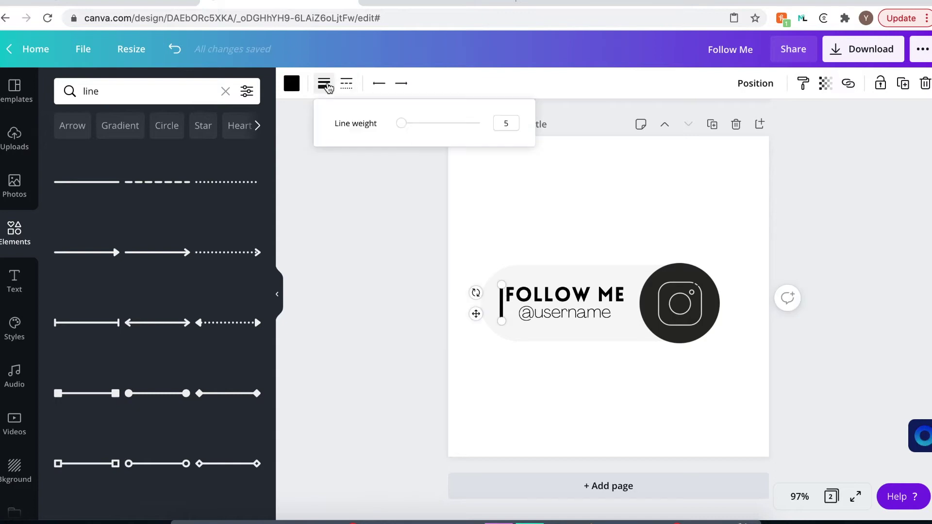
left_click(503, 308)
left_click_drag(574, 315, 590, 316)
left_click(668, 140)
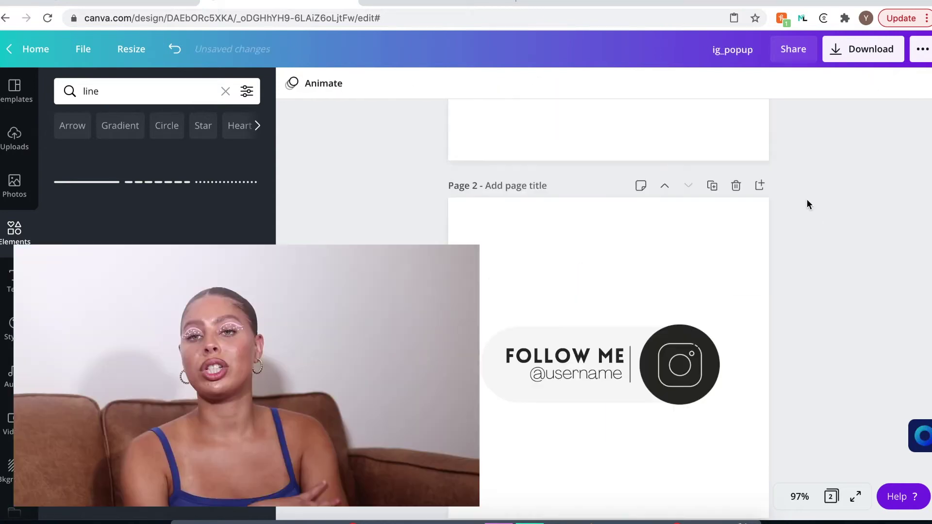
Step: Download both pages as PNG files with a transparent background
left_click(868, 58)
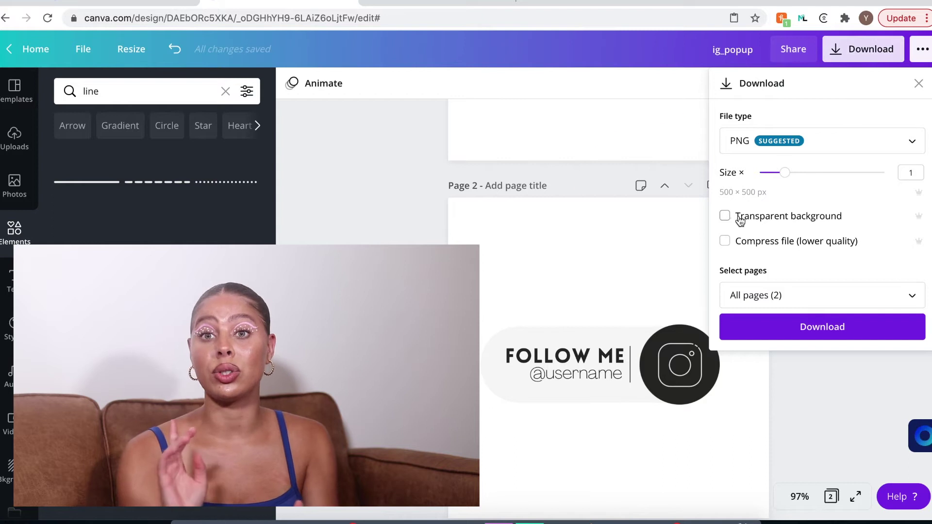
left_click(782, 339)
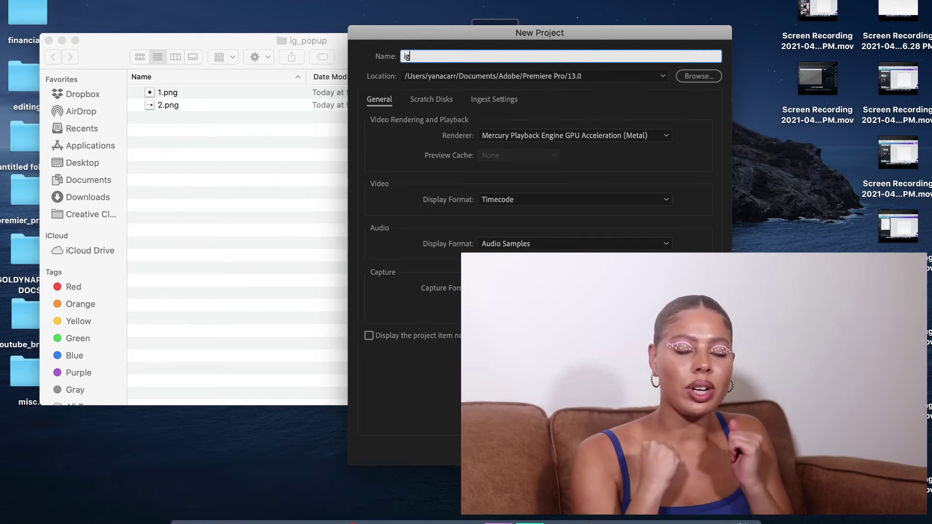
Step: In Premiere Pro, create a new project named igpopup and switch to the Editing workspace
key("Tab")
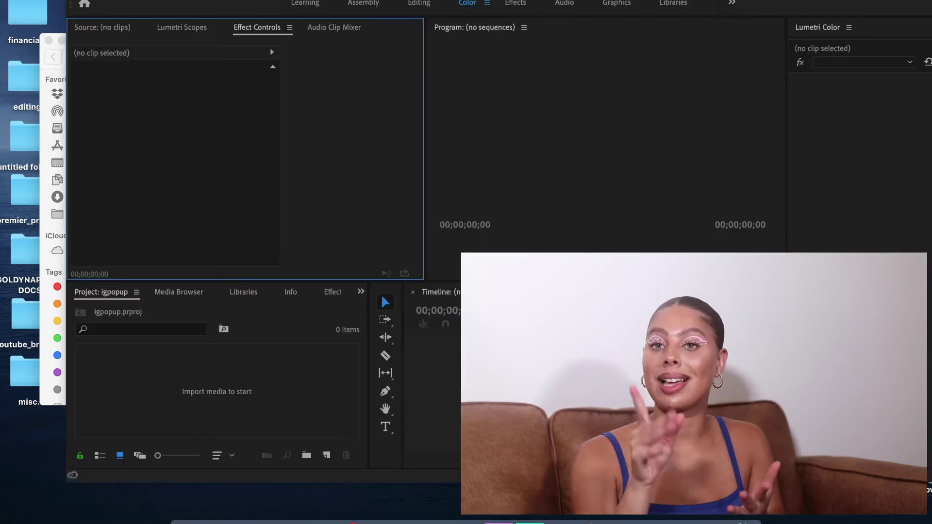
left_click_drag(67, 485, 1, 507)
left_click(382, 4)
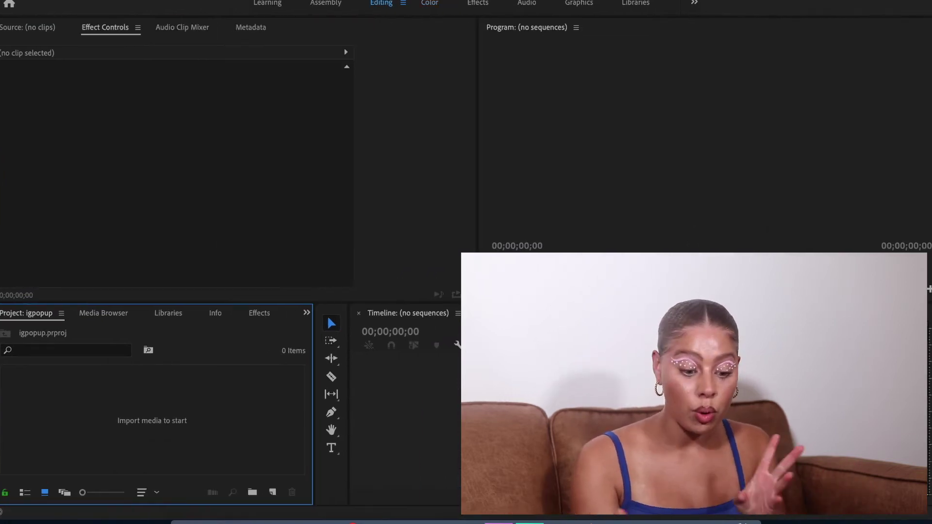
Step: Import 1.png and 2.png from the ig_popup folder in Finder into the Premiere Pro project
left_click(188, 523)
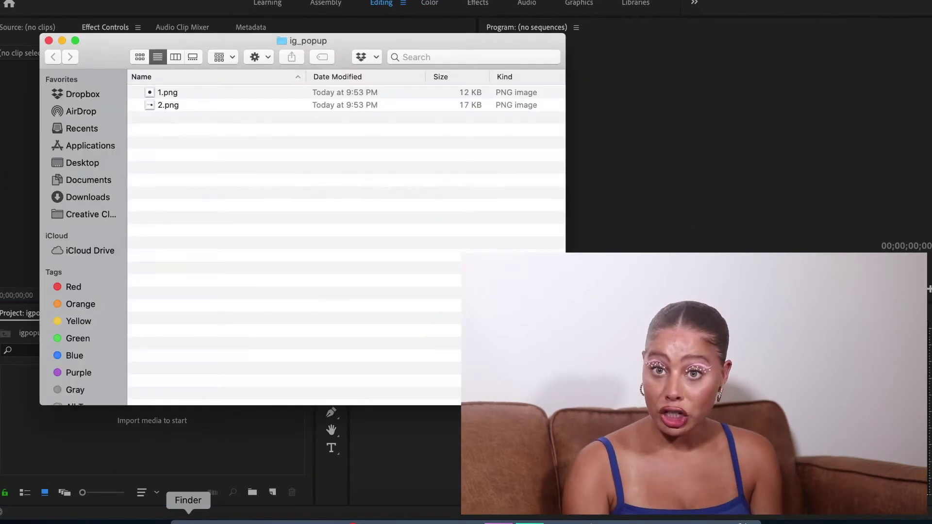
left_click(259, 91)
left_click(260, 104, "shift")
left_click_drag(257, 103, 152, 467)
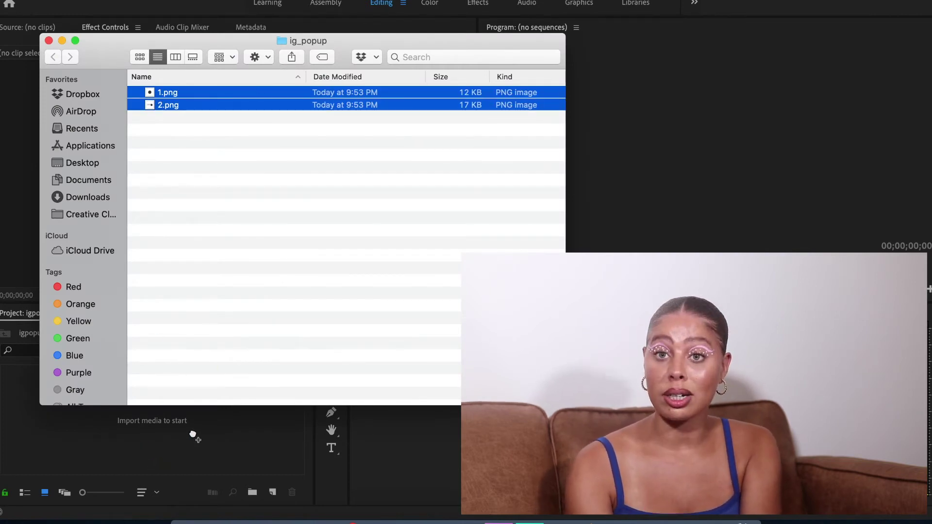
left_click_drag(193, 434, 194, 434)
left_click(188, 520)
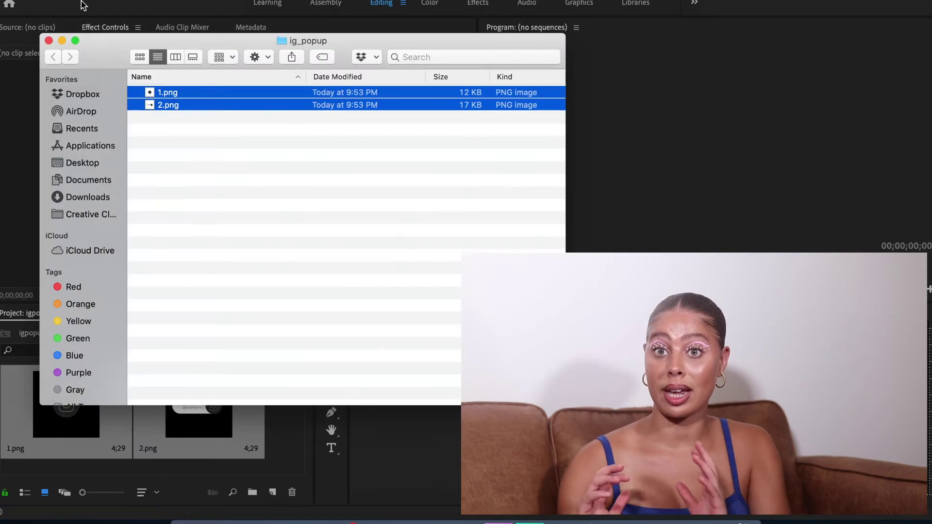
Step: Create a sequence containing 1.png from the imported images, and scale its Instagram logo to 56.5, placed slightly left of the frame's centre
left_click(49, 41)
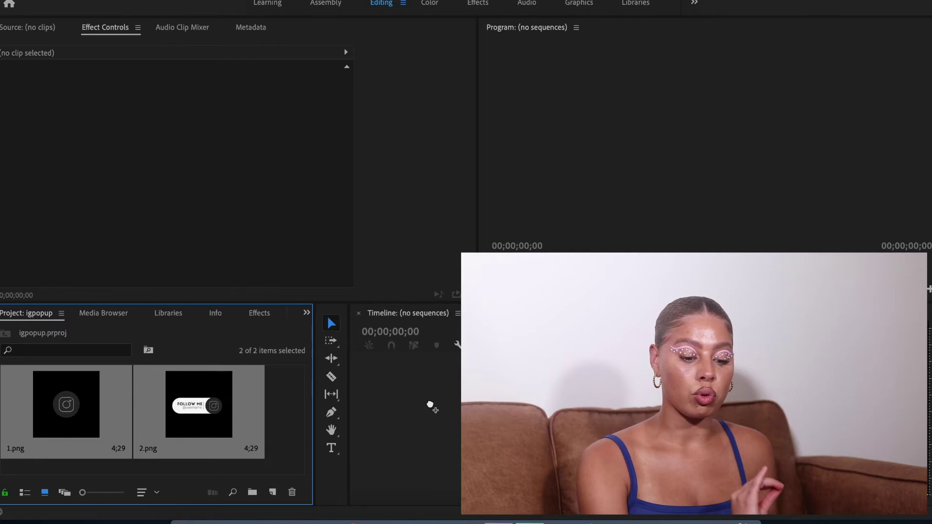
left_click_drag(430, 405, 431, 405)
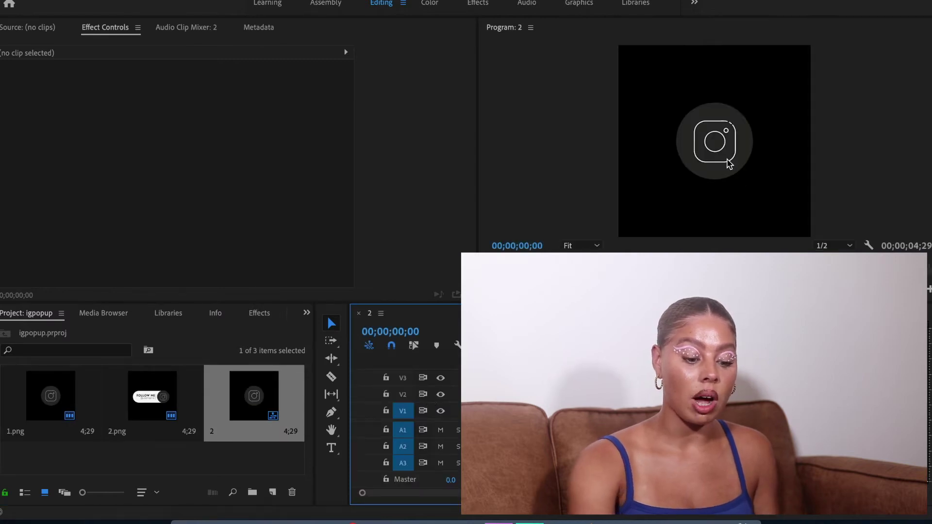
double_click(729, 163)
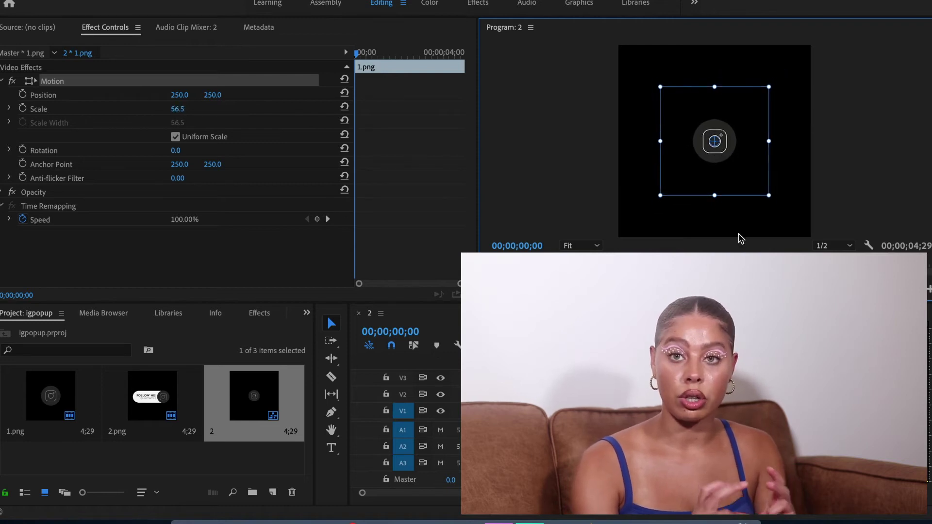
left_click_drag(751, 162, 723, 167)
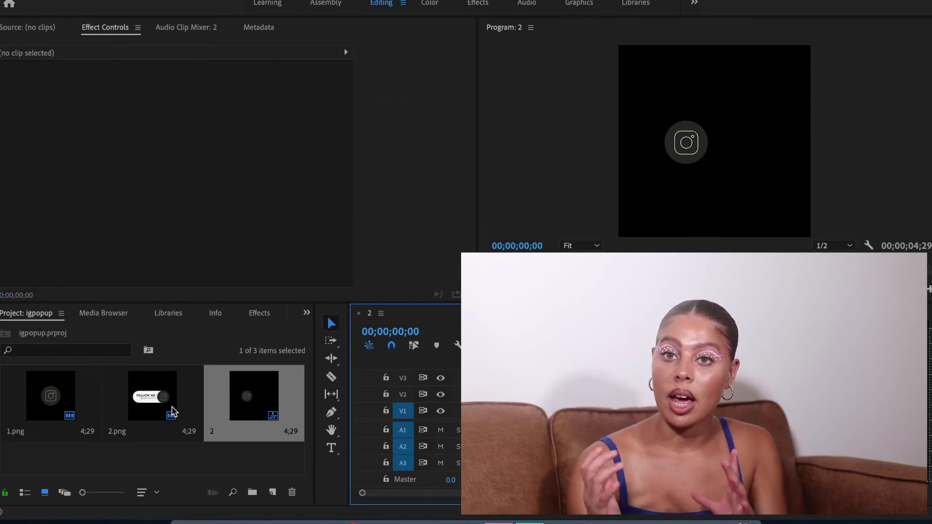
Step: Add 2.png to V1 after the 1.png clip, and stack 1.png directly above it on V2
left_click(159, 396)
left_click_drag(159, 395, 527, 410)
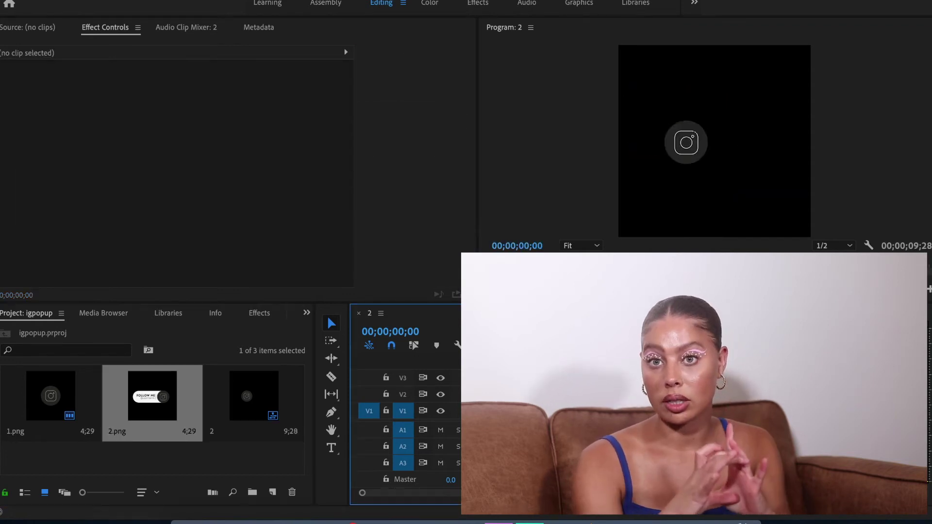
left_click_drag(517, 350, 511, 346)
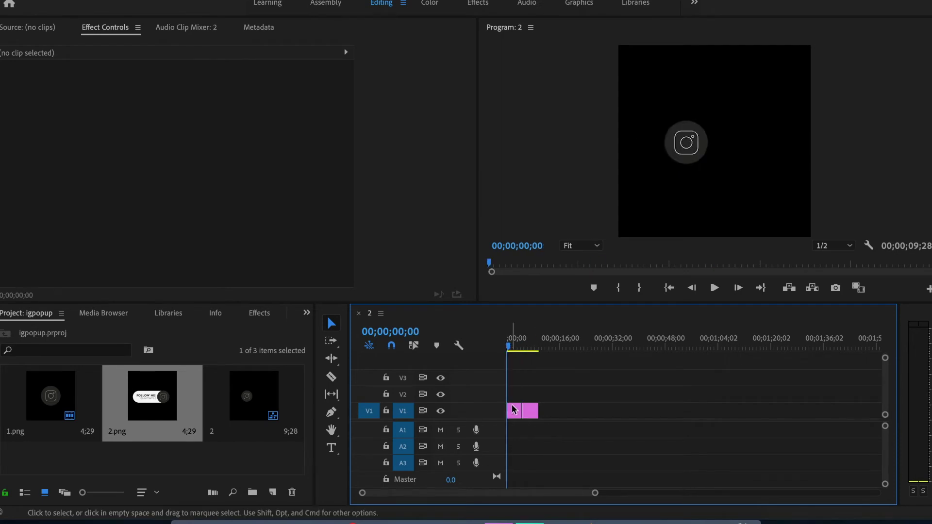
left_click_drag(514, 412, 538, 394)
left_click(595, 441)
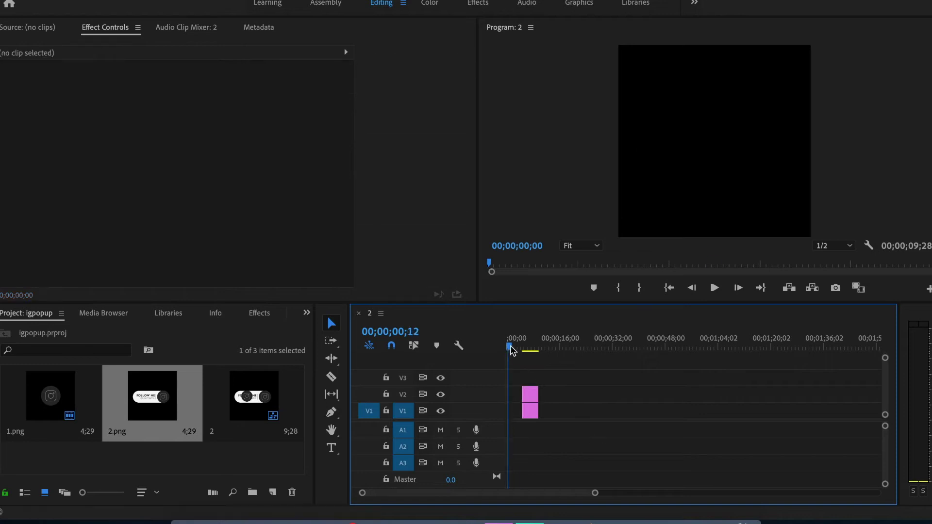
Step: At 00;00;04;29, scale 1.png to about 64.7 and position it at about 363.4, 258.6 over the banner's Instagram logo
left_click_drag(512, 350, 522, 346)
left_click(697, 145)
left_click_drag(703, 110, 773, 111)
left_click_drag(700, 88, 722, 89)
left_click_drag(794, 108, 797, 107)
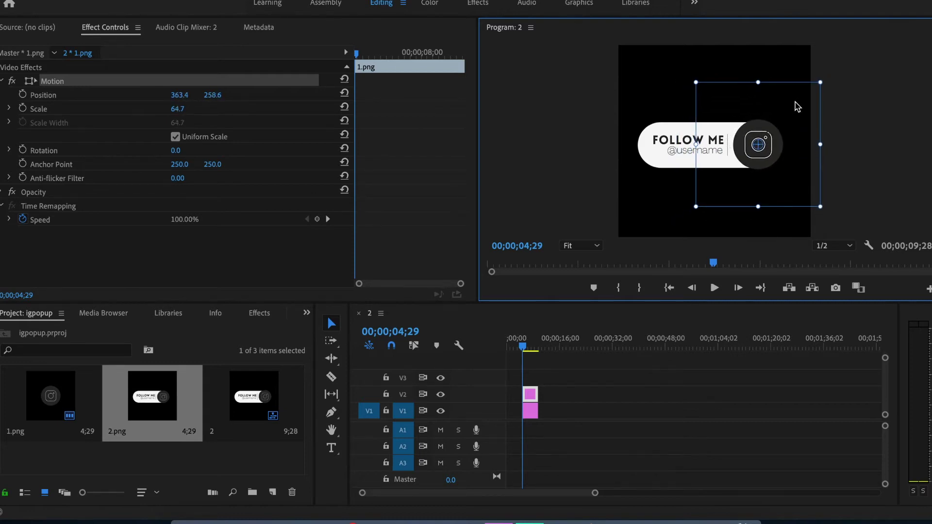
left_click(719, 433)
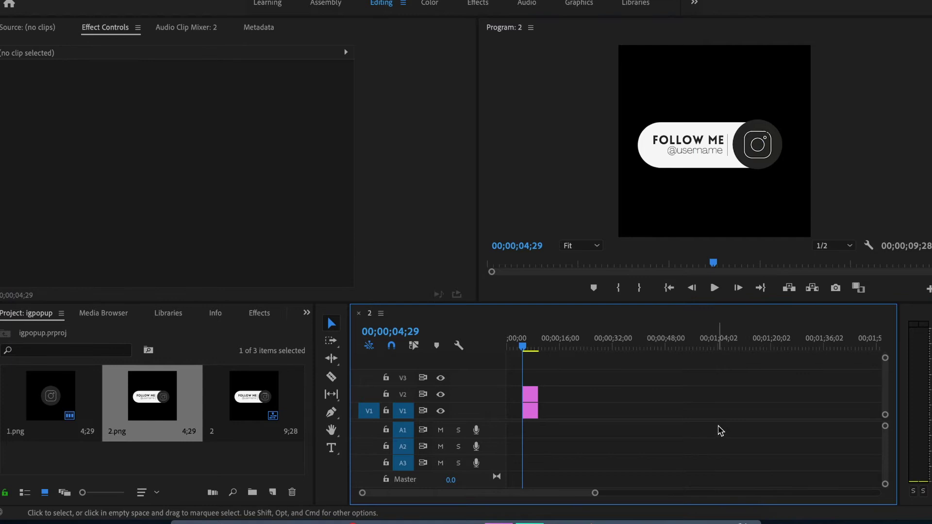